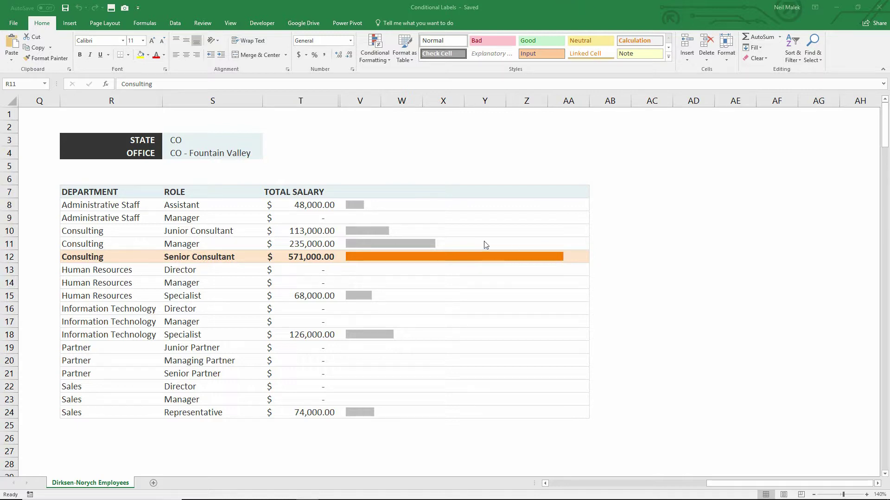
Select the chart's salary bars, highlighting the 571,000.00 Senior Consultant bar.
{"action": "left_click", "coordinate": [364, 230]}
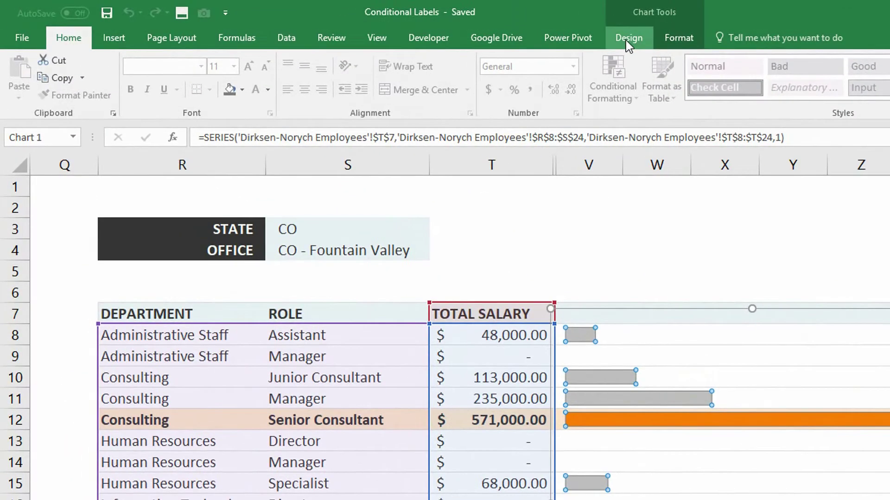
Add Inside End data labels showing salary values such as $48,000.00 on every bar.
{"action": "left_click", "coordinate": [628, 38]}
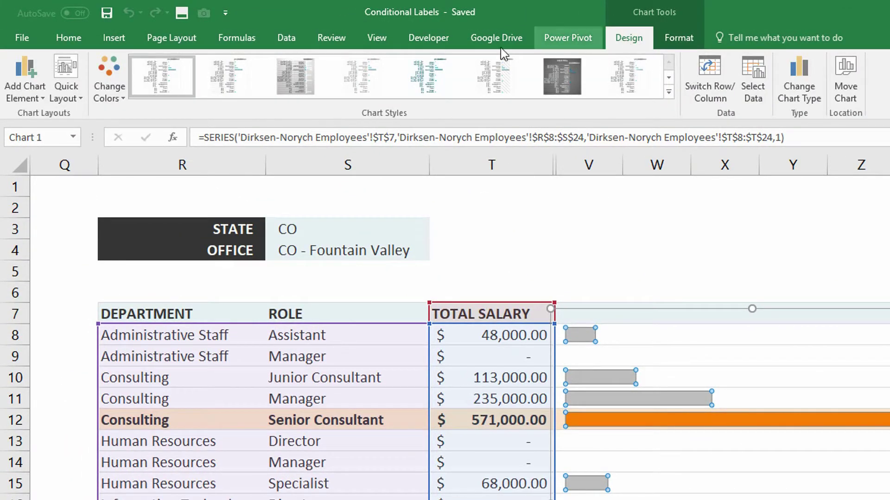
{"action": "left_click", "coordinate": [28, 93]}
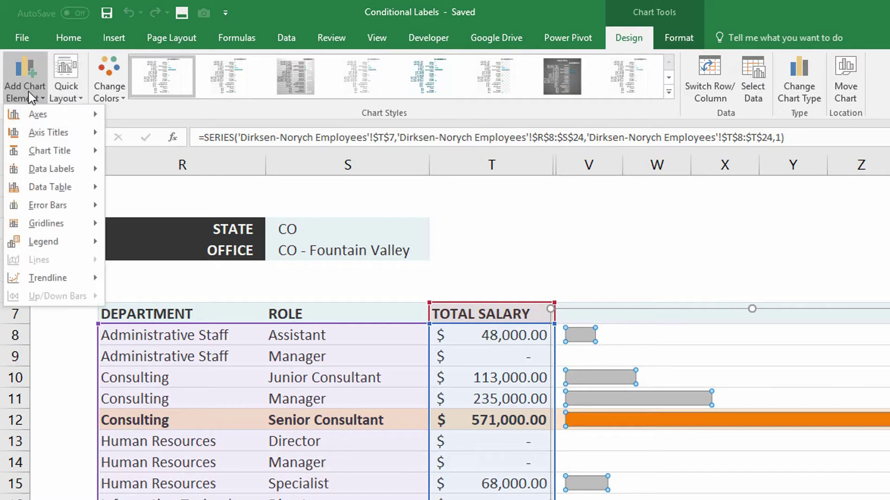
{"action": "mouse_move", "coordinate": [89, 171]}
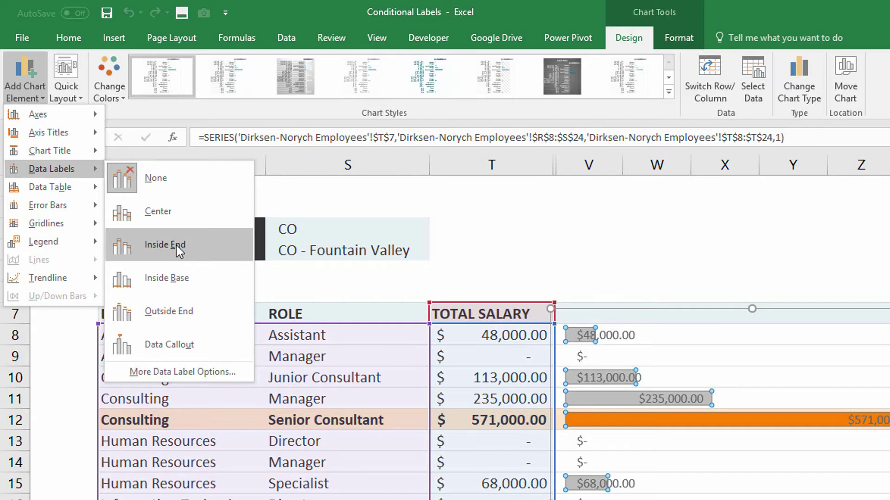
{"action": "left_click", "coordinate": [176, 245]}
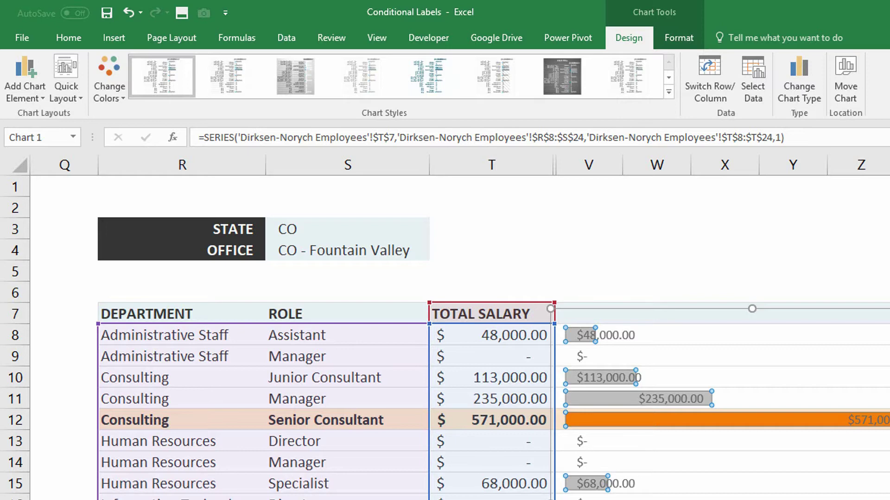
Enter the heading NEW LABELS in cell AE7.
{"action": "key", "text": "Escape"}
{"action": "key", "text": "Escape"}
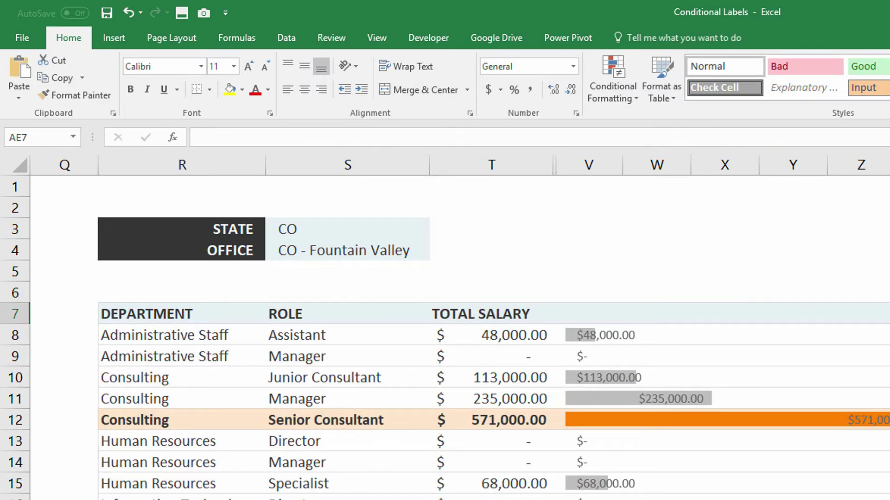
{"action": "key", "text": "Caps_Lock"}
{"action": "type", "text": "NEW LABELS"}
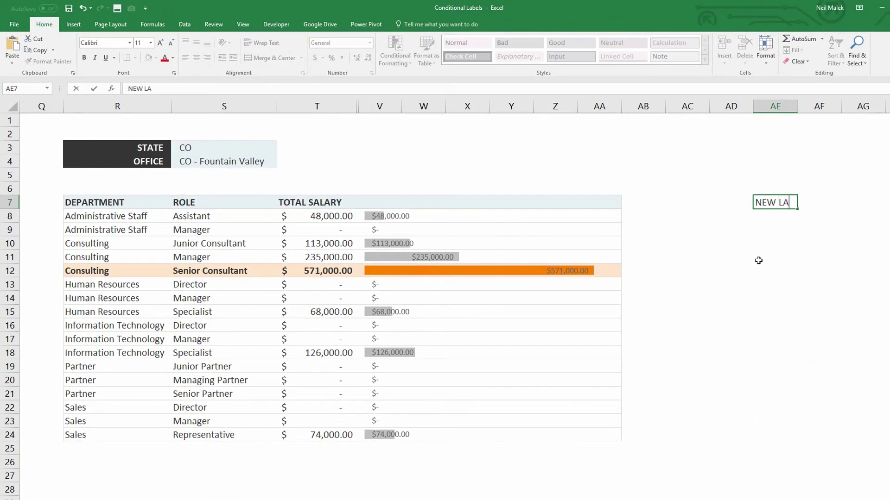
{"action": "key", "text": "Return"}
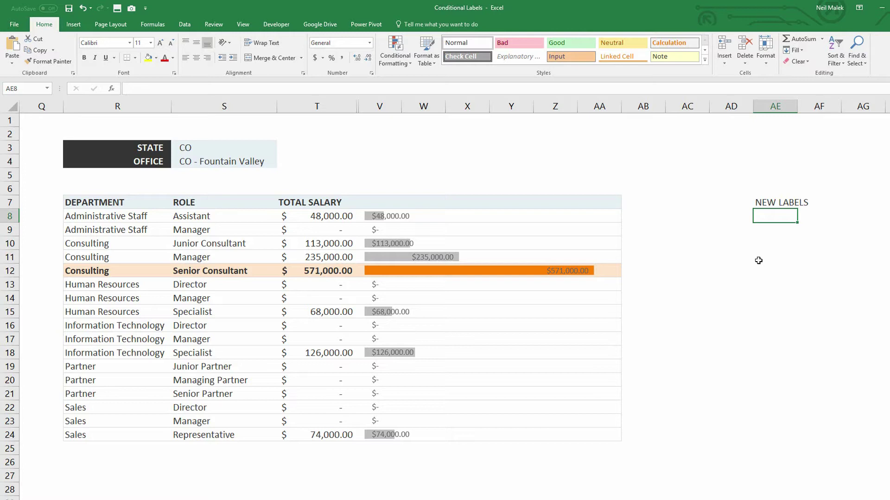
Enter =T8/SUM($T$8:$T$24) in AE8 as the first row's share of total salary.
{"action": "type", "text": "="}
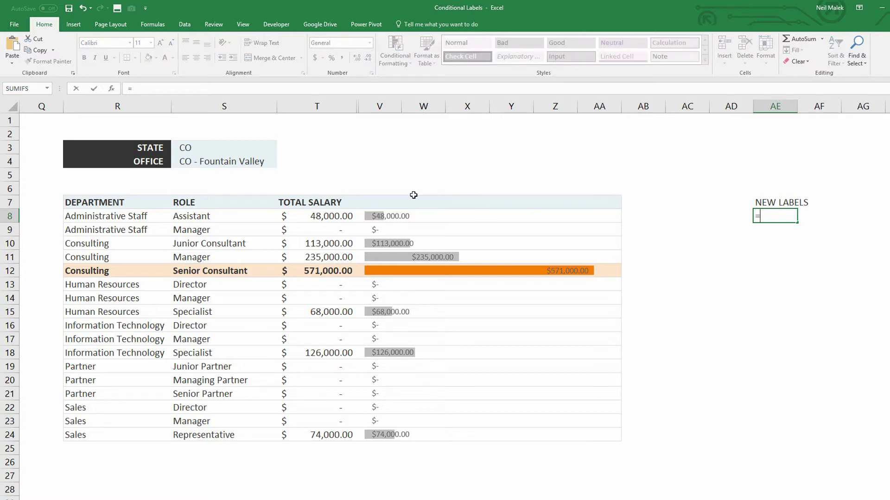
{"action": "left_click", "coordinate": [327, 217]}
{"action": "type", "text": "/"}
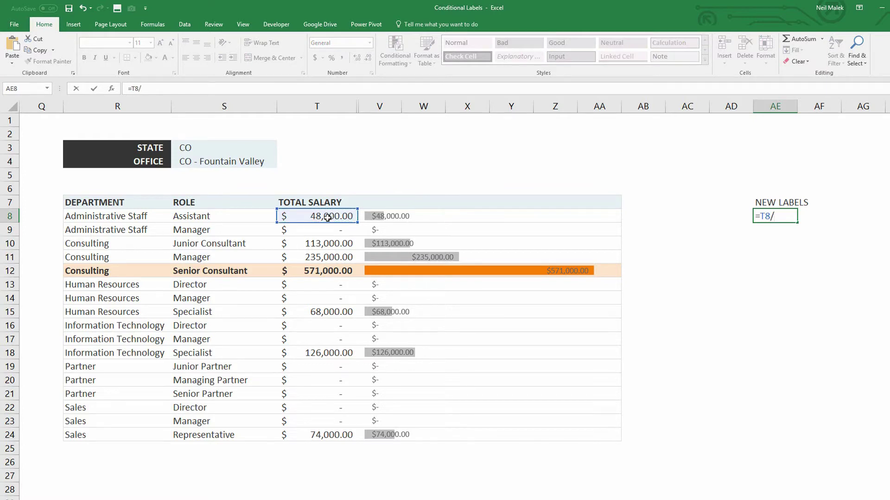
{"action": "type", "text": "SUM("}
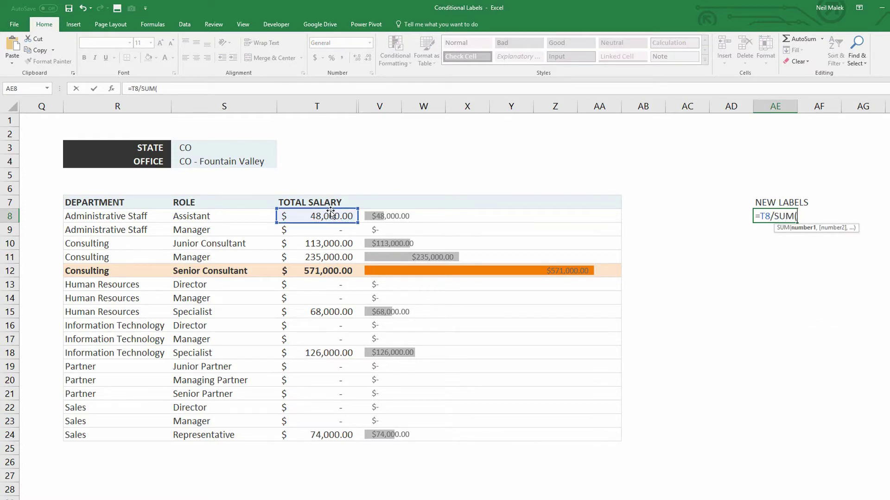
{"action": "left_click_drag", "start_coordinate": [330, 213], "coordinate": [327, 437]}
{"action": "key", "text": "F4"}
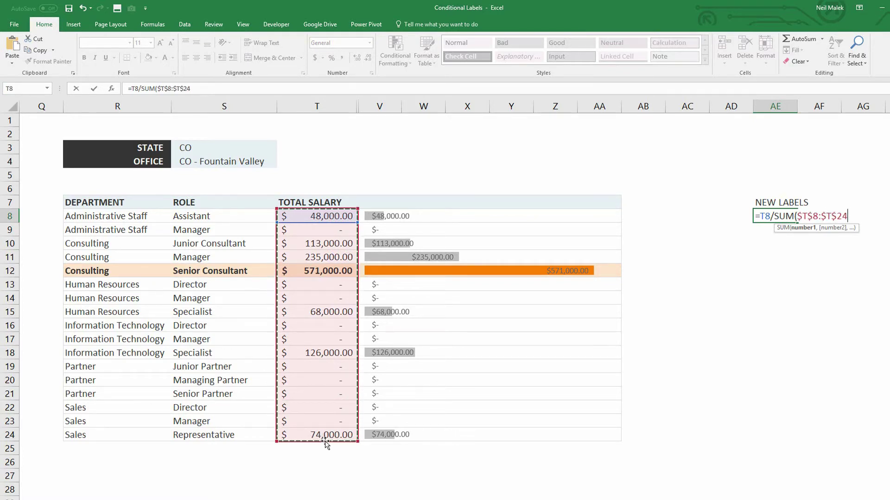
{"action": "type", "text": ")"}
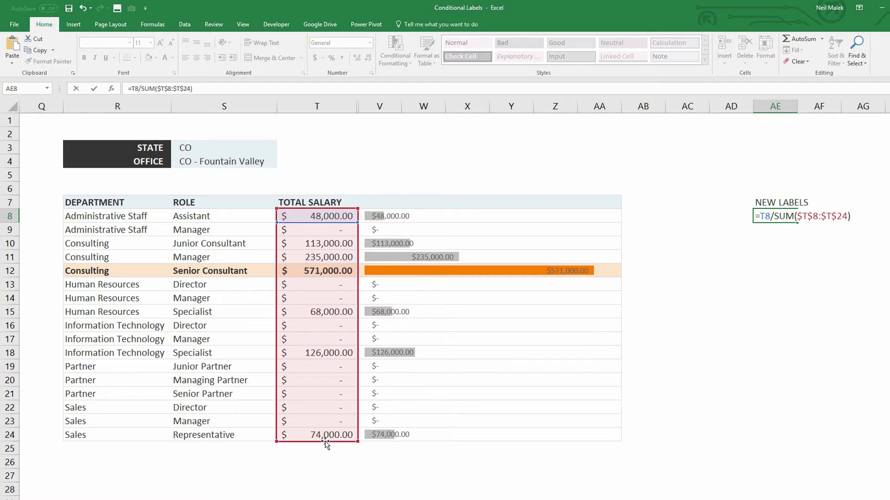
{"action": "key", "text": "ctrl+Return"}
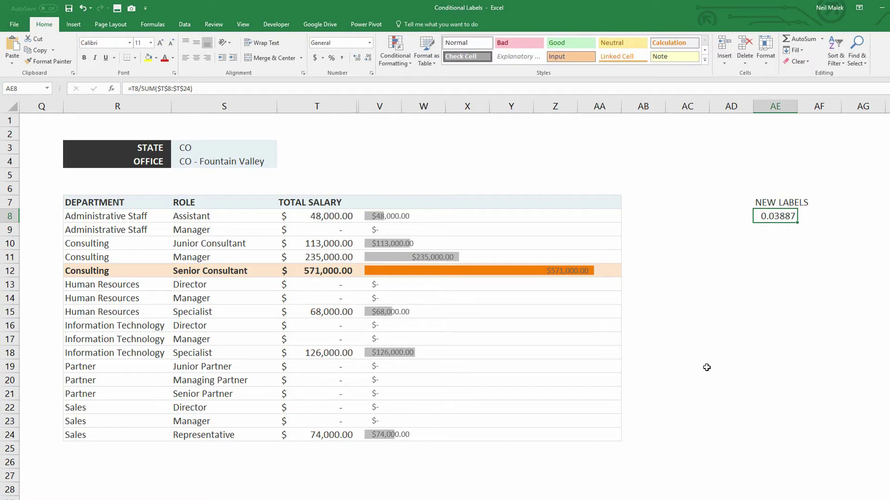
Fill the formula down to AE24, show it as percentages, and autofit column AE.
{"action": "left_click_drag", "start_coordinate": [797, 225], "coordinate": [792, 445]}
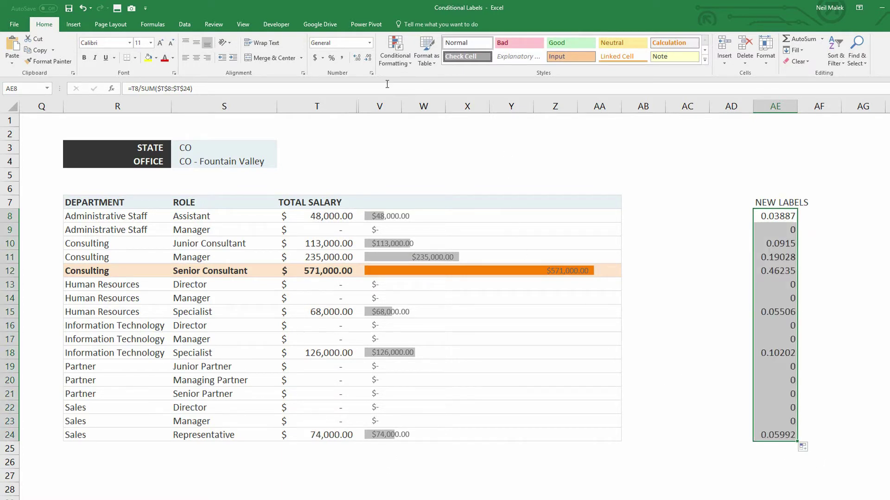
{"action": "left_click", "coordinate": [331, 58]}
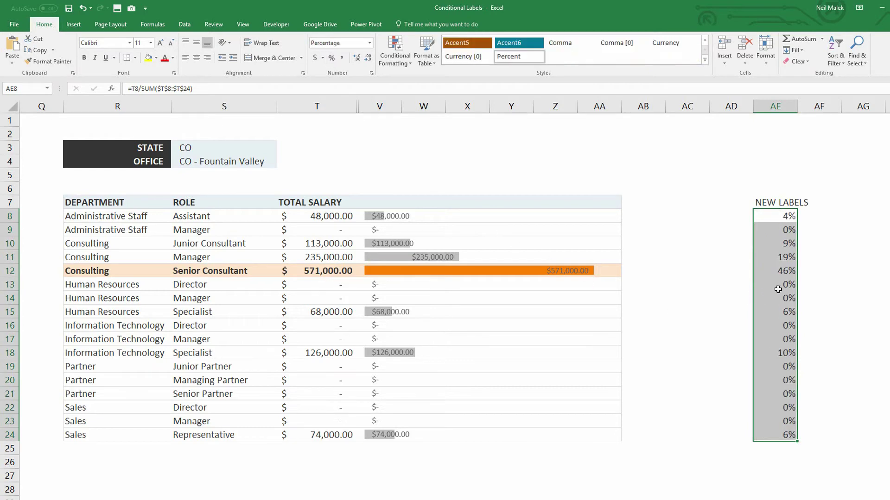
{"action": "double_click", "coordinate": [797, 105]}
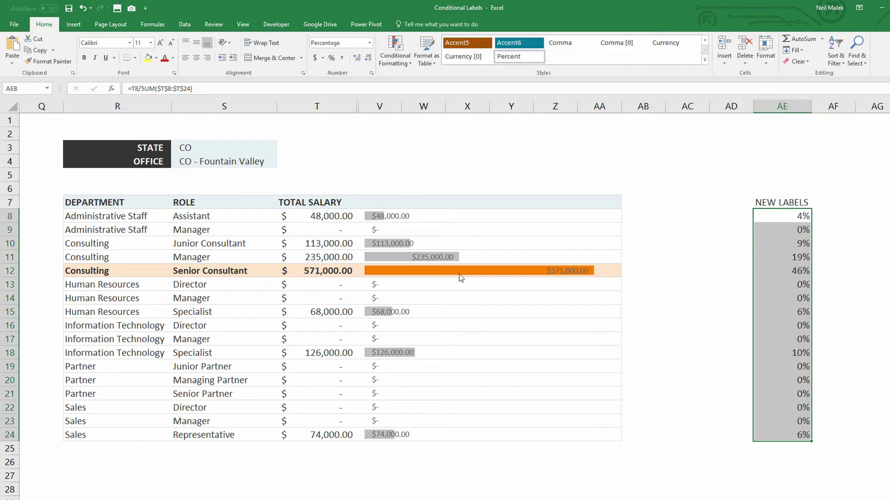
{"action": "left_click", "coordinate": [438, 260]}
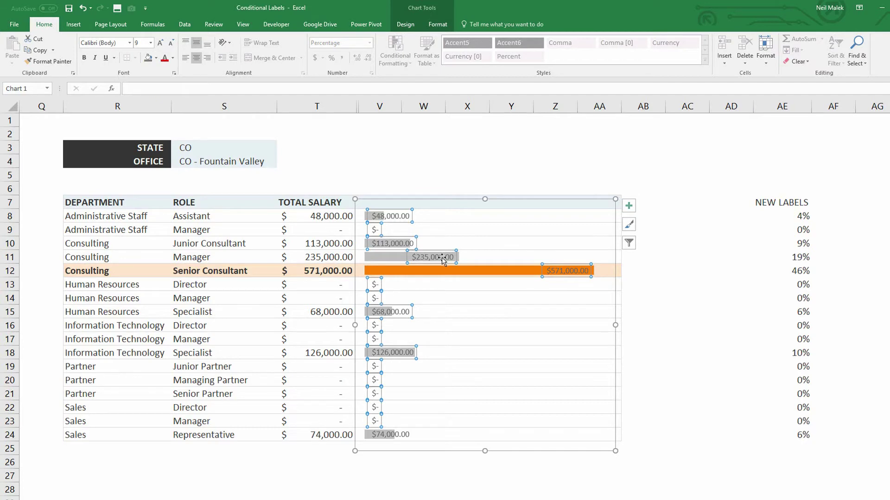
Open the Format Data Labels pane via Format Selection on Chart Tools Format.
{"action": "left_click", "coordinate": [441, 25]}
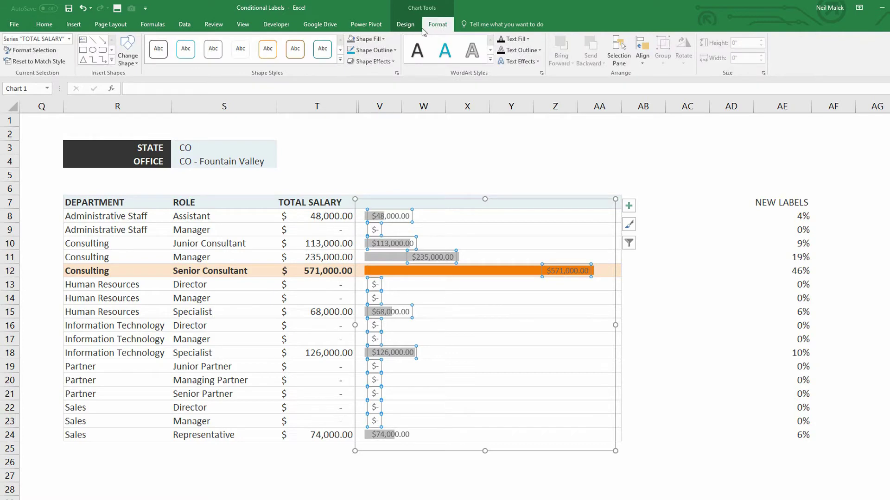
{"action": "left_click", "coordinate": [33, 50]}
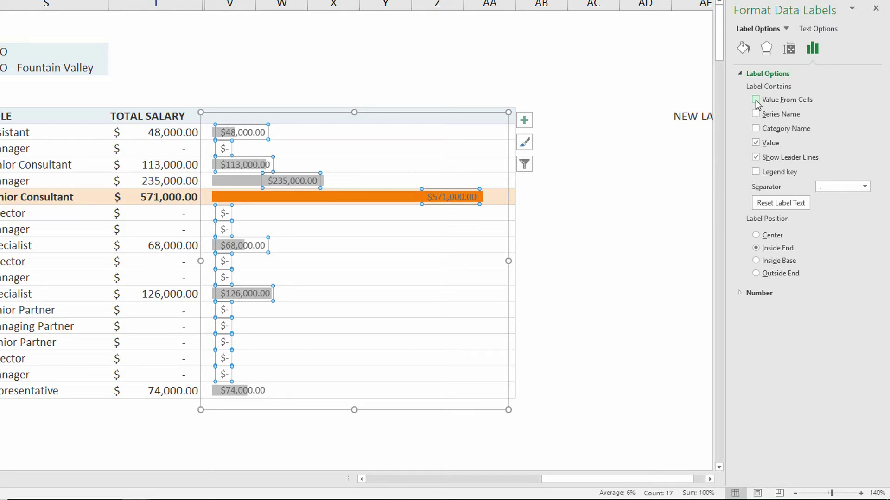
Label the bars with NEW LABELS percentages from cells, with Value and leader lines turned off.
{"action": "left_click", "coordinate": [755, 100]}
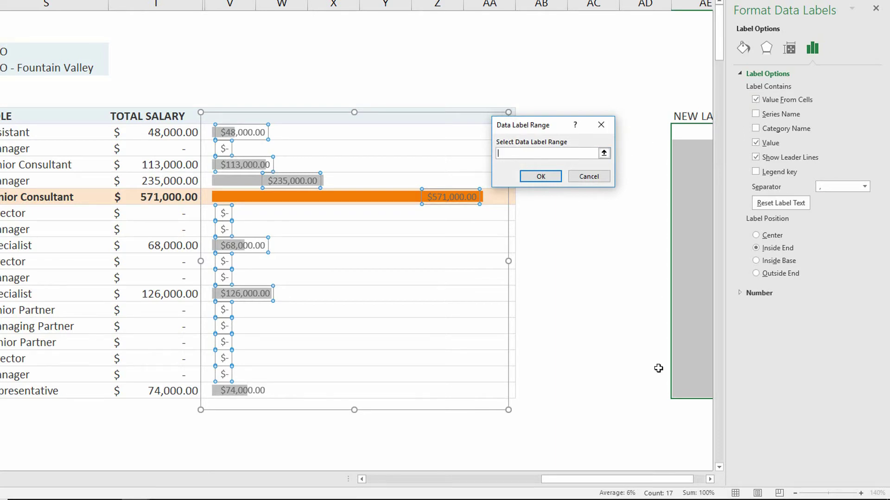
{"action": "left_click", "coordinate": [710, 480]}
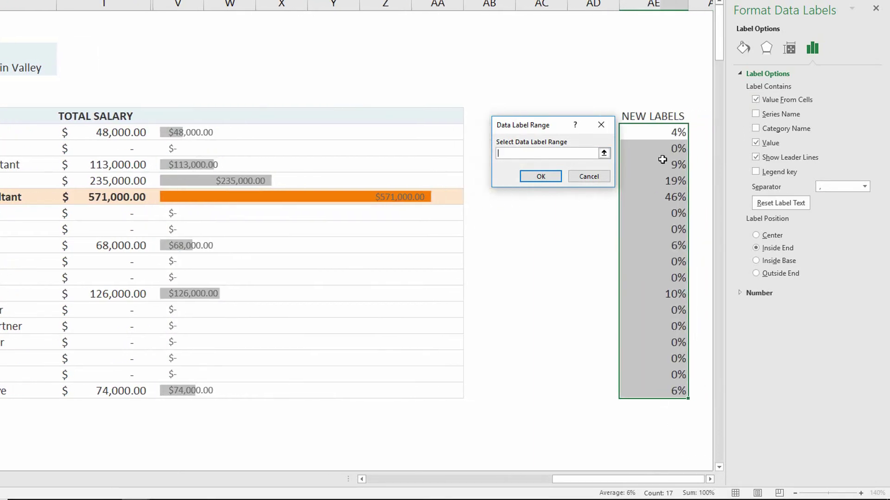
{"action": "left_click_drag", "start_coordinate": [662, 132], "coordinate": [672, 390]}
{"action": "left_click", "coordinate": [540, 177]}
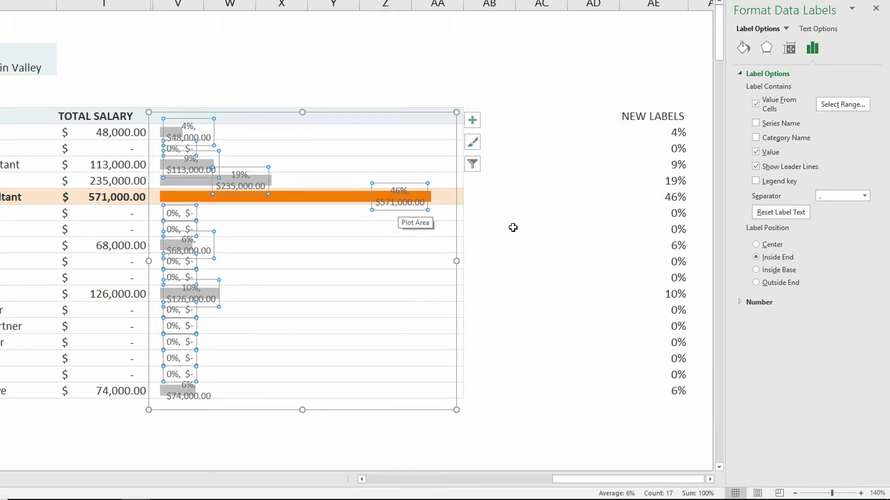
{"action": "left_click", "coordinate": [756, 153]}
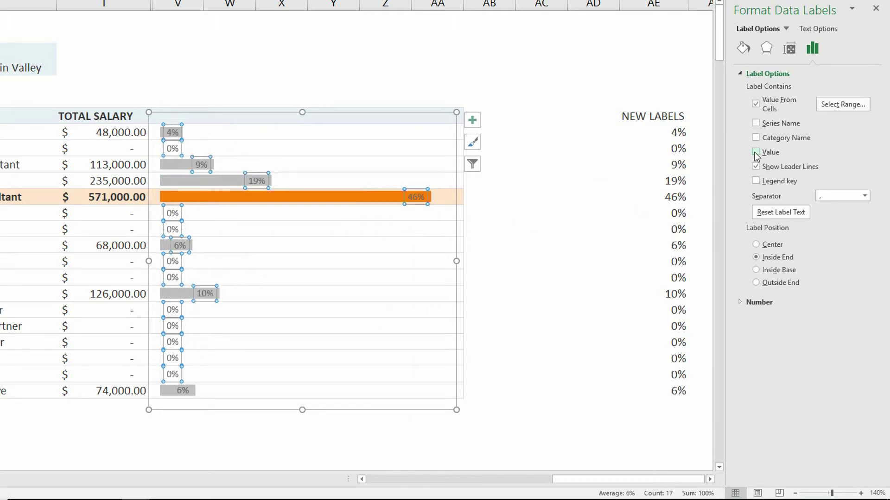
{"action": "left_click", "coordinate": [756, 167]}
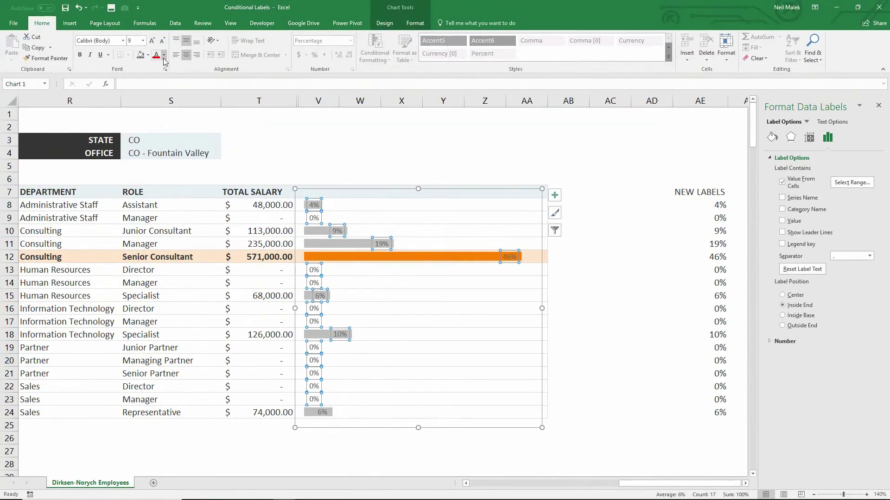
Set the data label font color to White and apply Bold.
{"action": "left_click", "coordinate": [164, 58]}
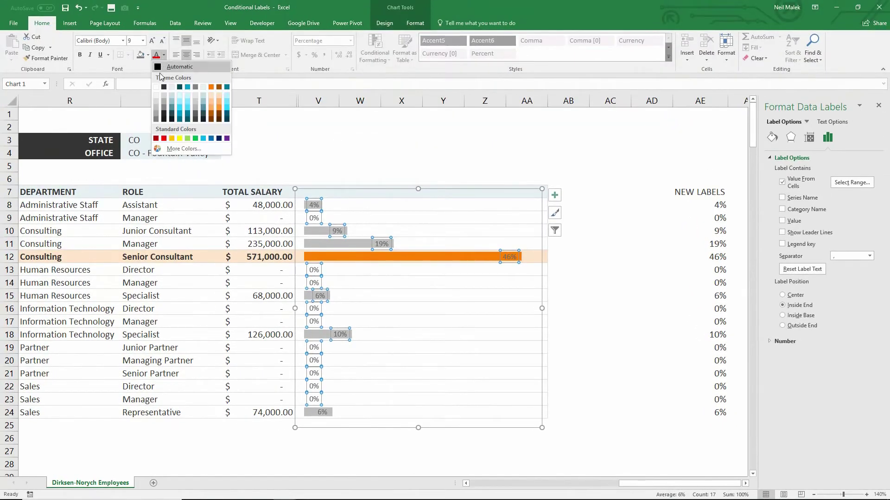
{"action": "left_click", "coordinate": [158, 88]}
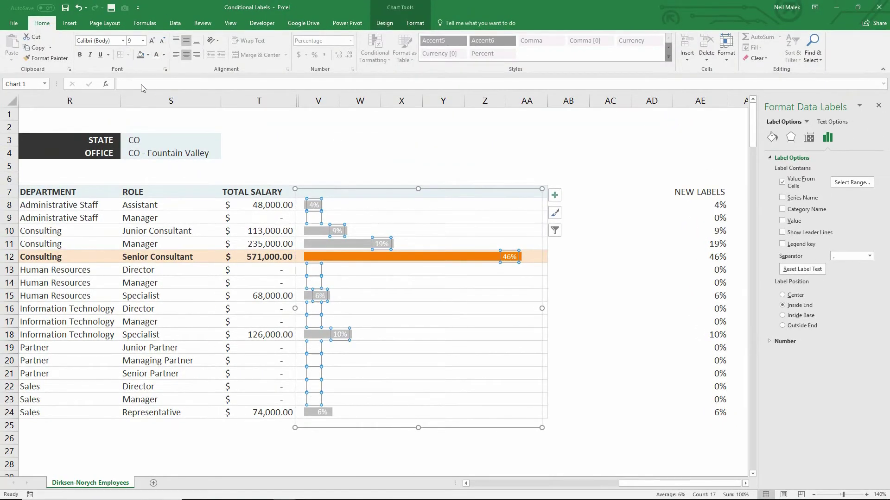
{"action": "left_click", "coordinate": [80, 56]}
Rewrite AE8 as =IF(T8=MAX($T$8:$T$24),T8/SUM($T$8:$T$24),"") so only the top salary shows.
{"action": "left_click", "coordinate": [709, 204]}
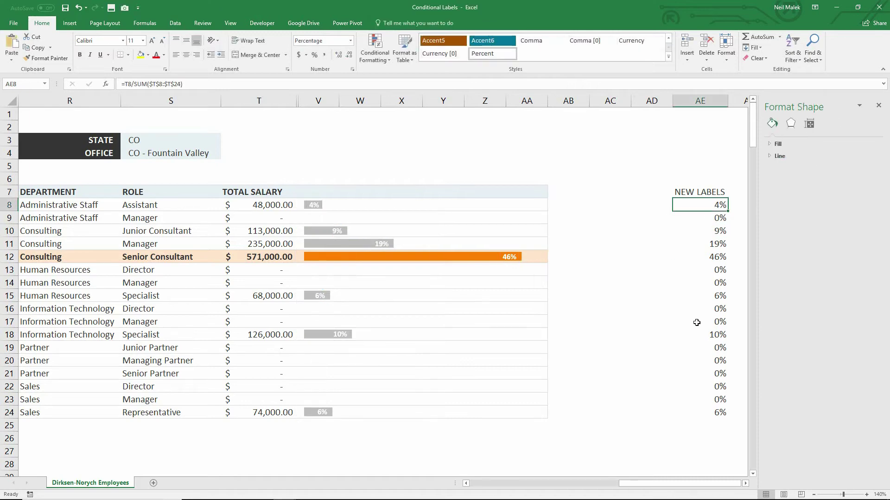
{"action": "left_click", "coordinate": [746, 483]}
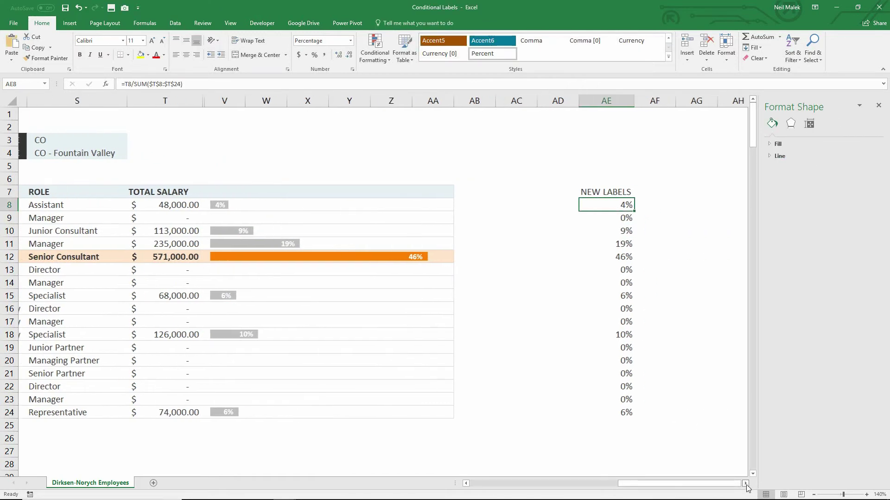
{"action": "double_click", "coordinate": [595, 206]}
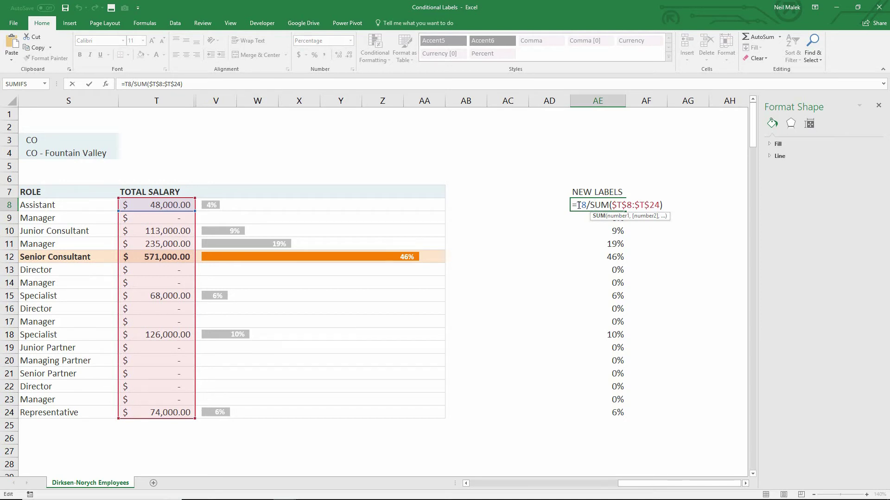
{"action": "left_click", "coordinate": [579, 206]}
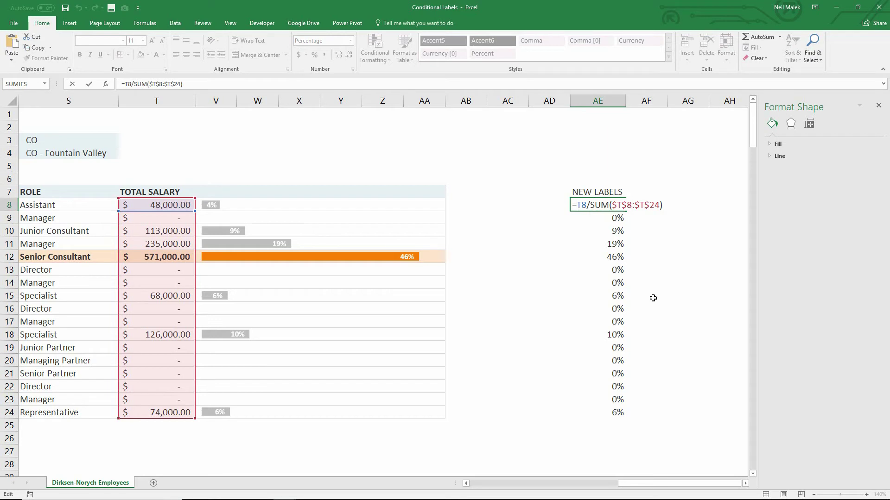
{"action": "type", "text": "IF("}
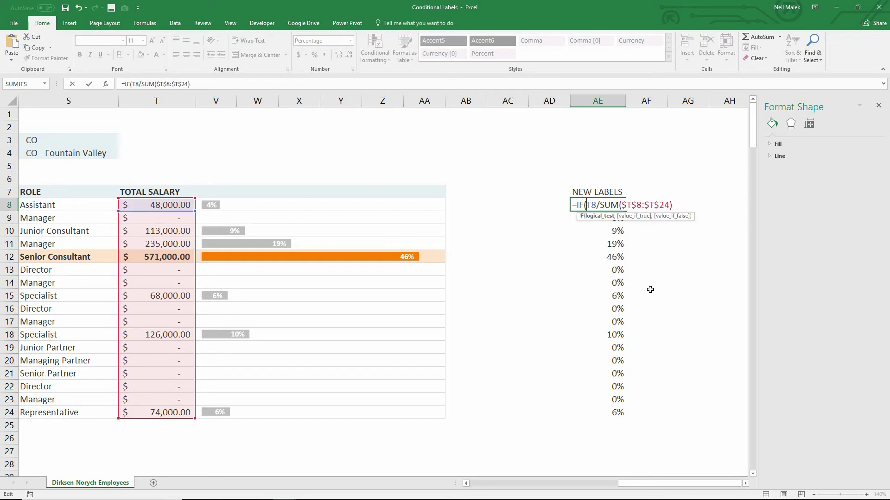
{"action": "left_click", "coordinate": [167, 205]}
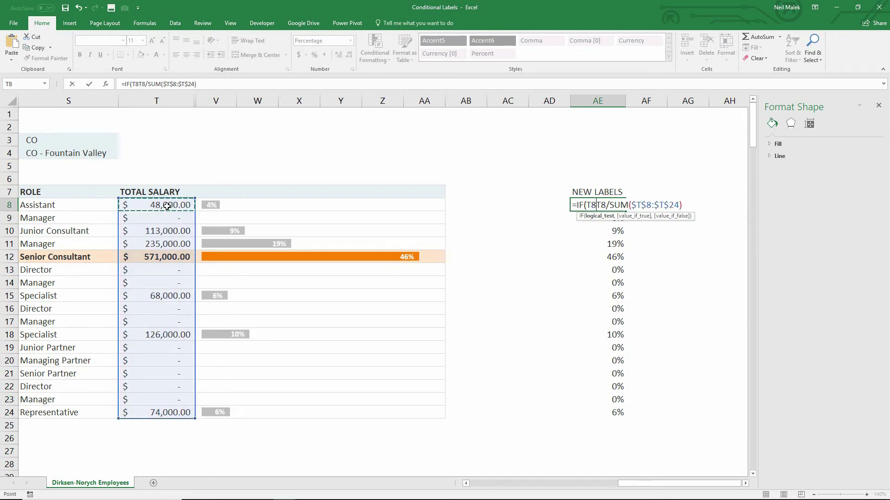
{"action": "type", "text": "=MAX("}
{"action": "left_click_drag", "start_coordinate": [165, 205], "coordinate": [172, 409]}
{"action": "key", "text": "F4"}
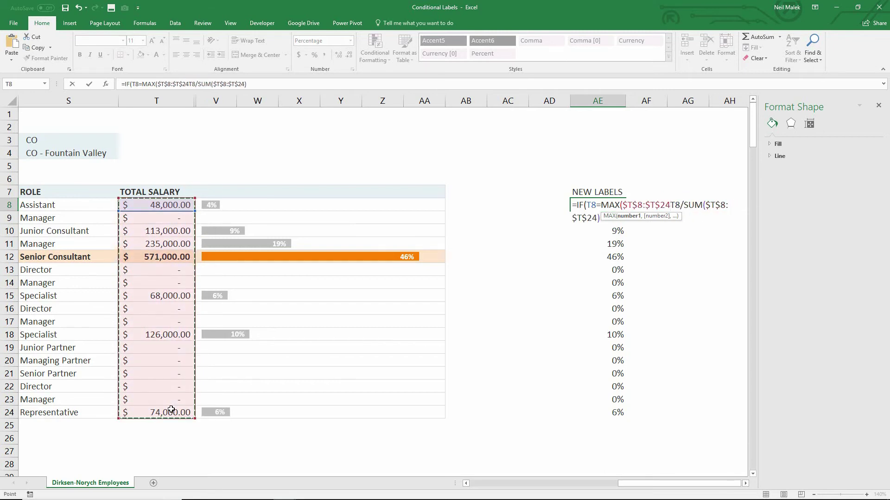
{"action": "type", "text": ")"}
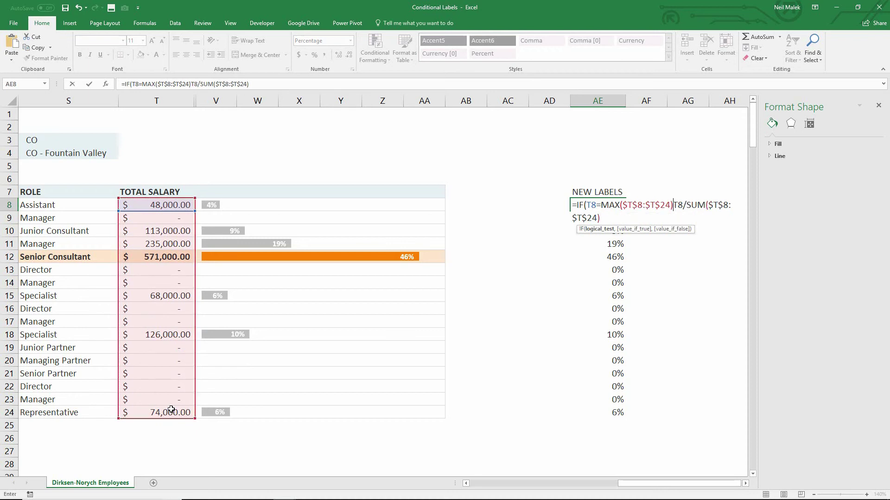
{"action": "type", "text": ","}
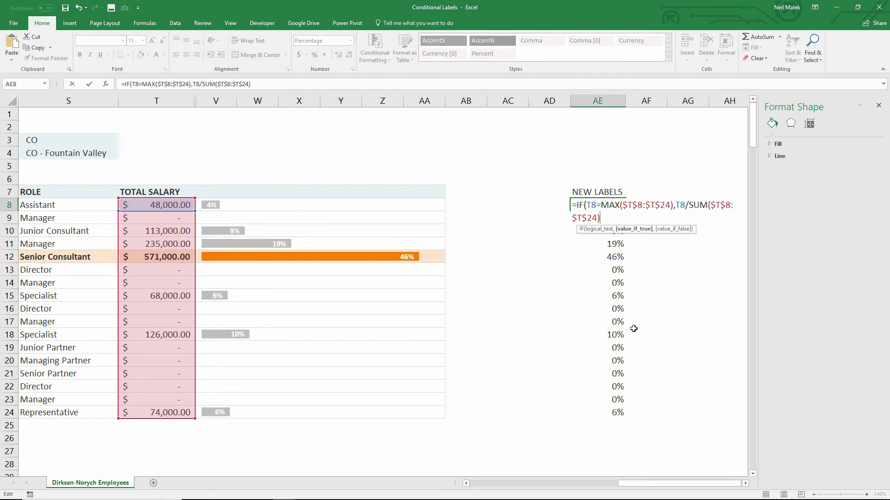
{"action": "type", "text": ",\"\")"}
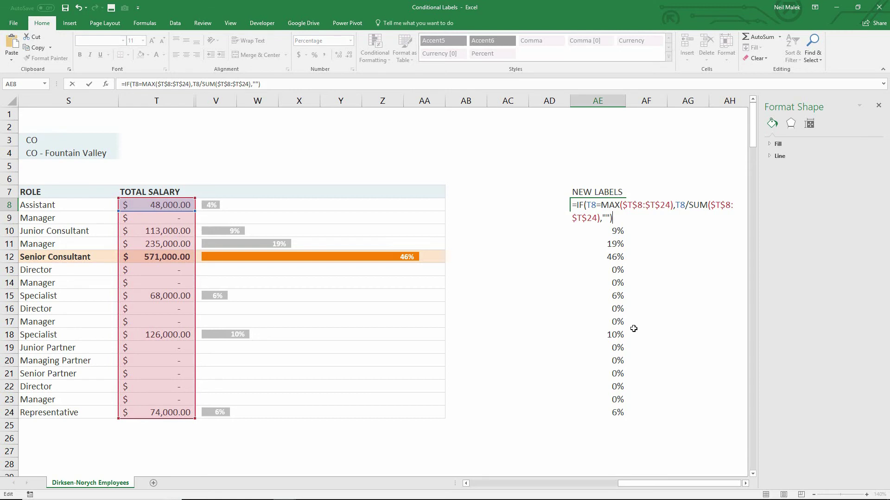
{"action": "key", "text": "Return"}
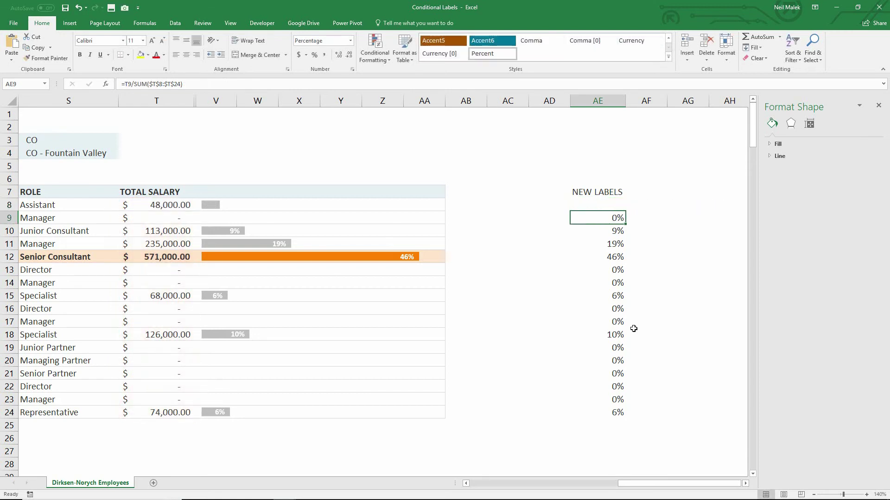
Fill the IF formula from AE8 down through AE24.
{"action": "left_click", "coordinate": [615, 205]}
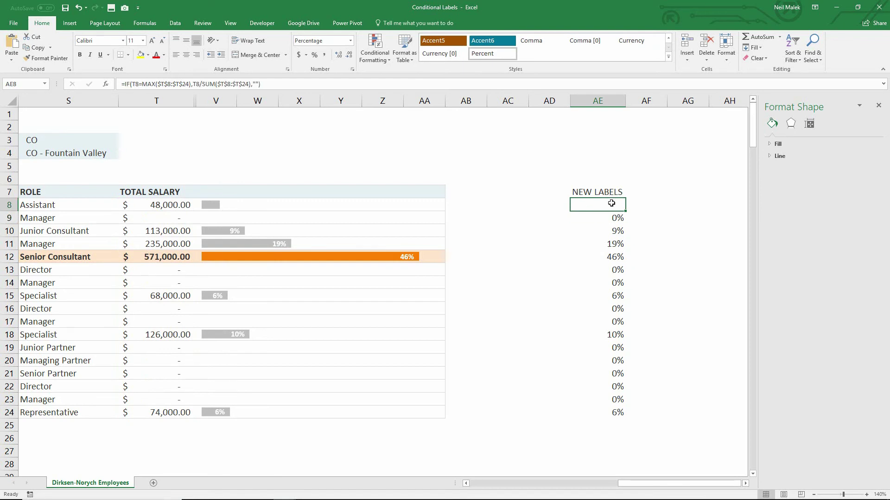
{"action": "double_click", "coordinate": [624, 212]}
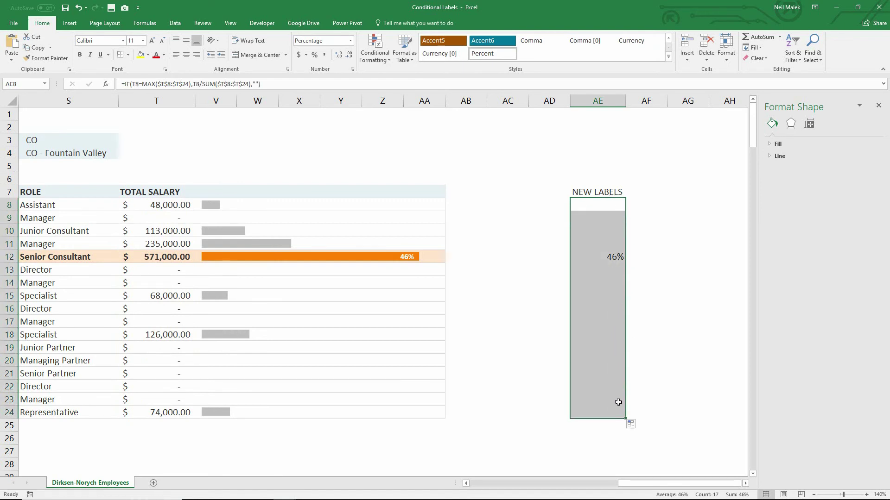
{"action": "left_click", "coordinate": [465, 483]}
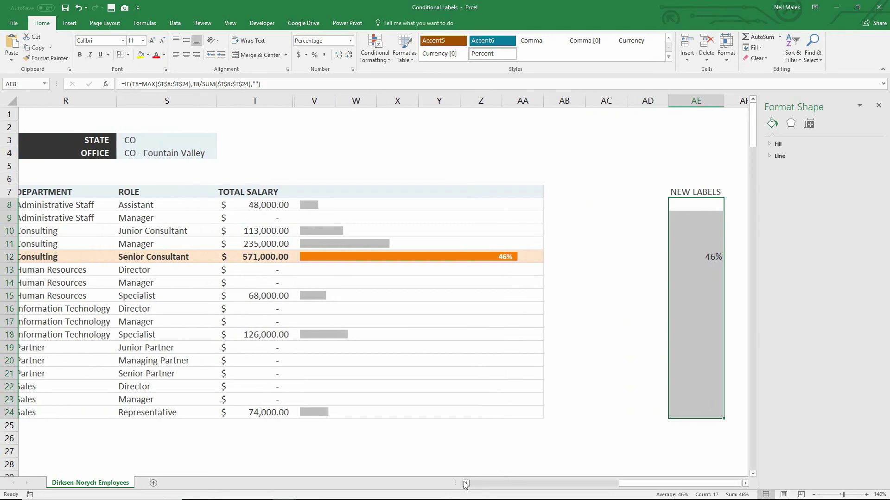
Choose state CA and office CA - San Mateo, leaving a single 21% label.
{"action": "left_click", "coordinate": [149, 138]}
{"action": "left_click", "coordinate": [225, 142]}
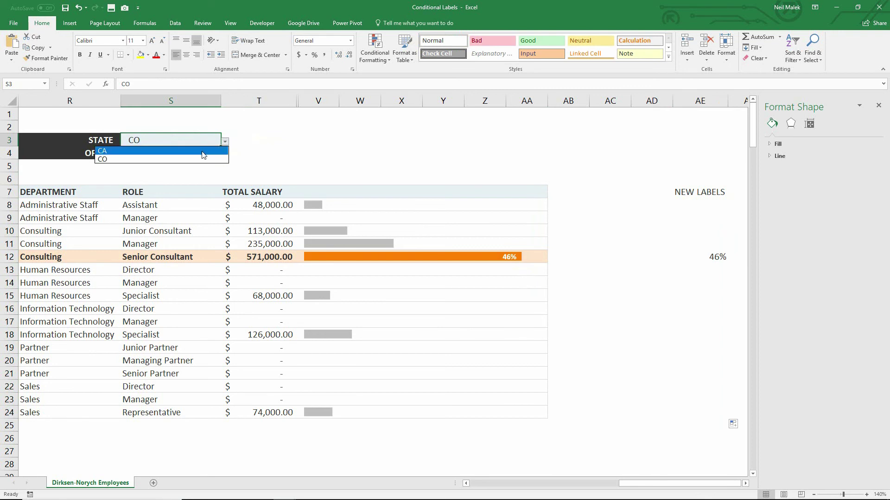
{"action": "left_click", "coordinate": [203, 151]}
{"action": "left_click", "coordinate": [202, 154]}
{"action": "left_click", "coordinate": [226, 156]}
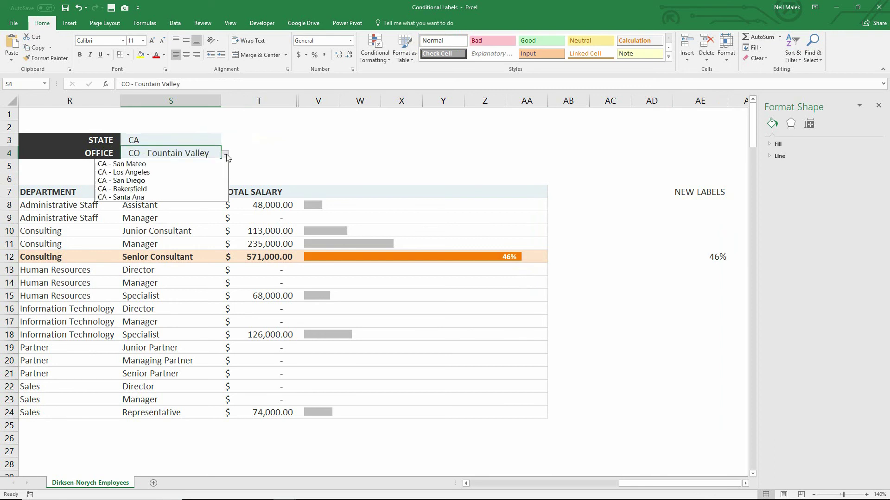
{"action": "left_click", "coordinate": [211, 164]}
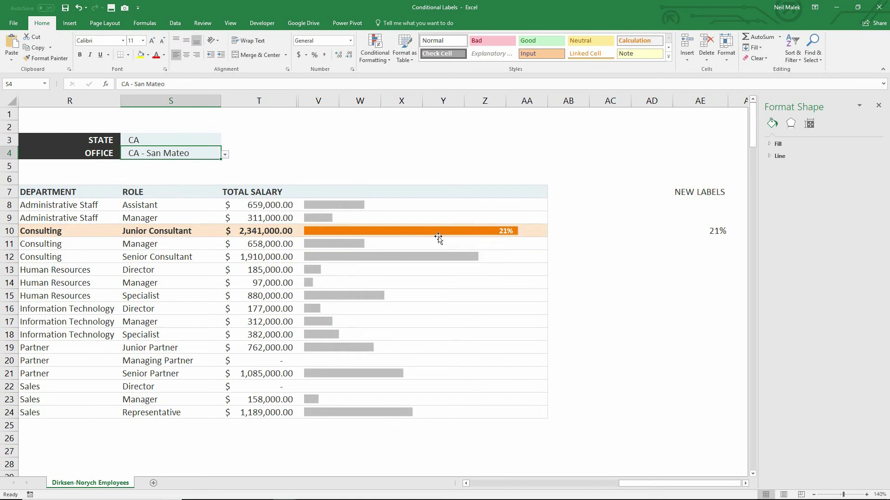
{"action": "mouse_move", "coordinate": [418, 230]}
Review AE8's IF formula unchanged, then select only the 21% data label.
{"action": "double_click", "coordinate": [691, 207]}
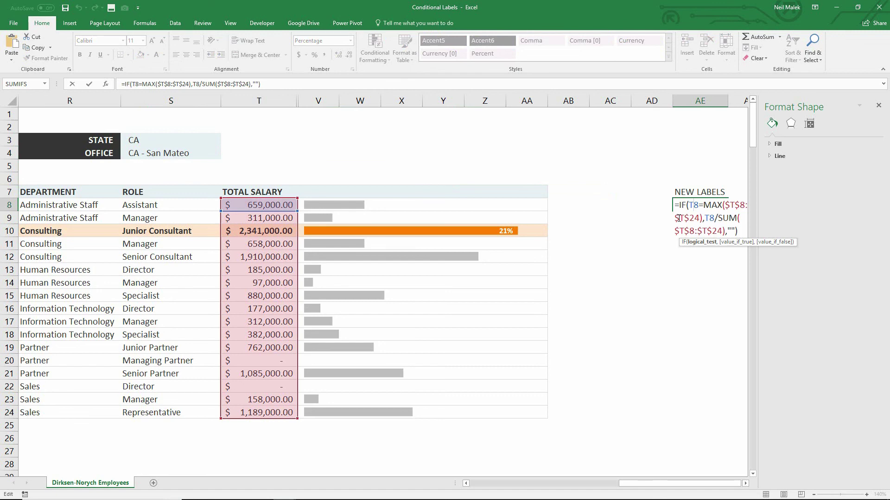
{"action": "key", "text": "Escape"}
{"action": "left_click", "coordinate": [507, 230]}
{"action": "left_click", "coordinate": [507, 230]}
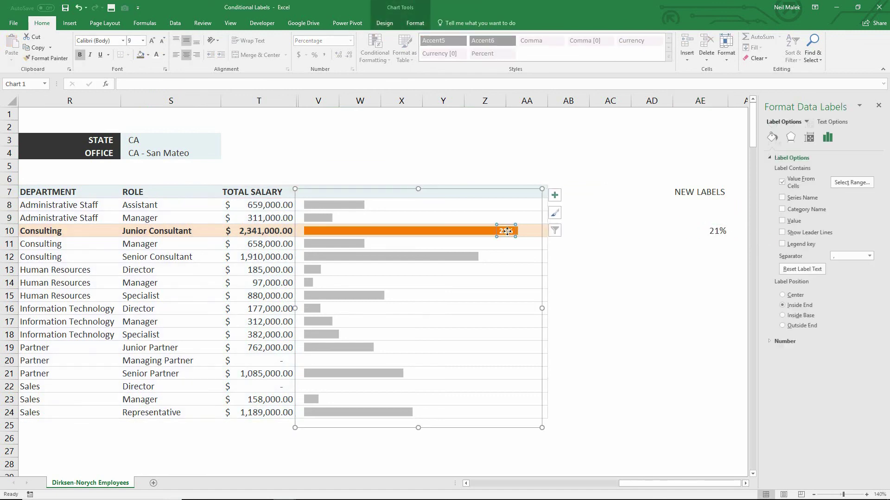